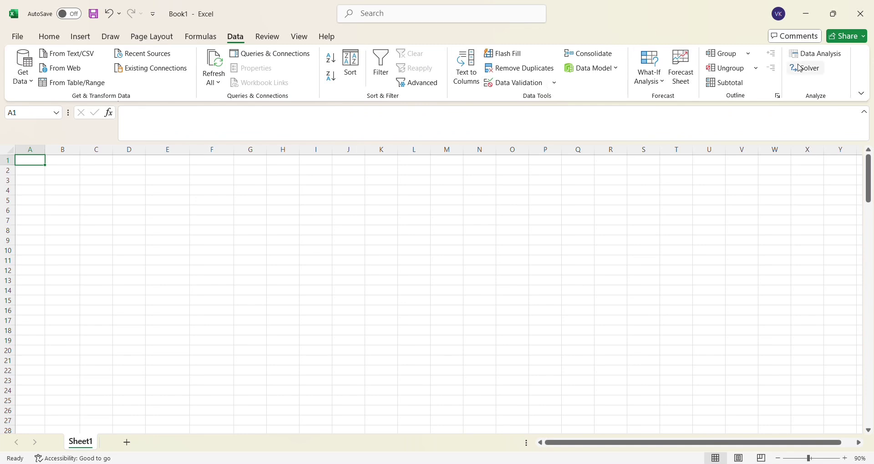
- Open the Random Number Generation analysis tool and choose the Binomial distribution
{"action": "left_click", "coordinate": [830, 60]}
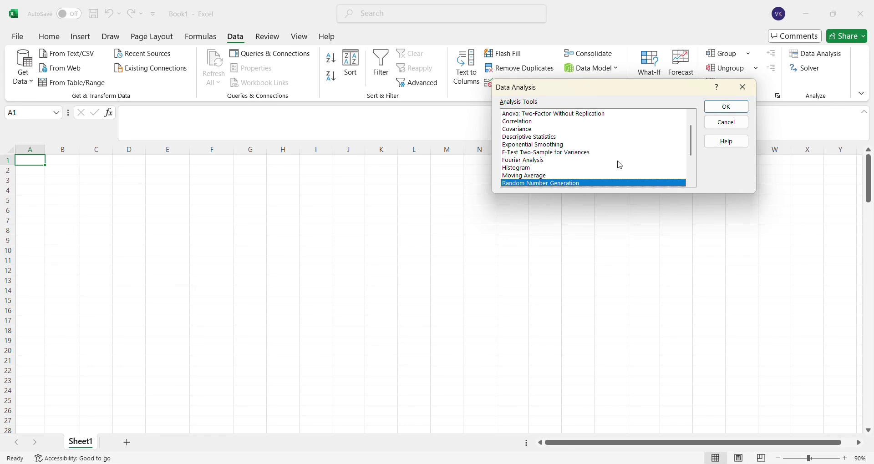
{"action": "left_click", "coordinate": [726, 108]}
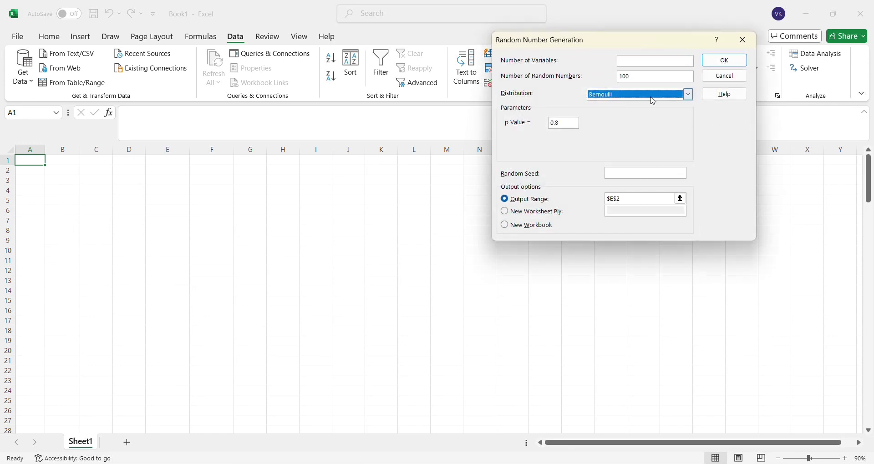
{"action": "left_click", "coordinate": [690, 96]}
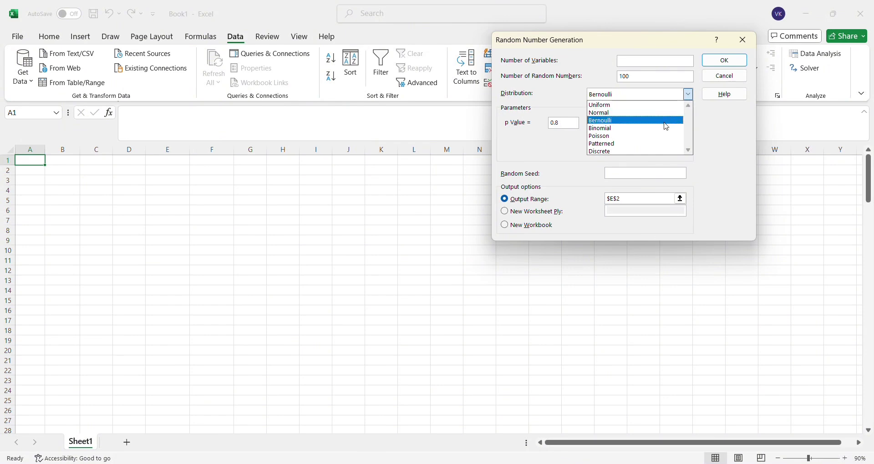
{"action": "left_click", "coordinate": [633, 128]}
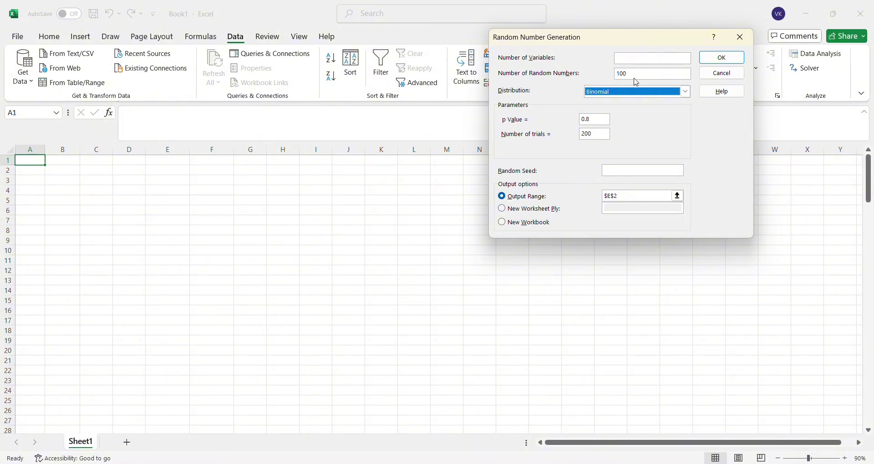
- Set the binomial distribution's p value to 0.2, keeping 200 trials
{"action": "left_click", "coordinate": [596, 119]}
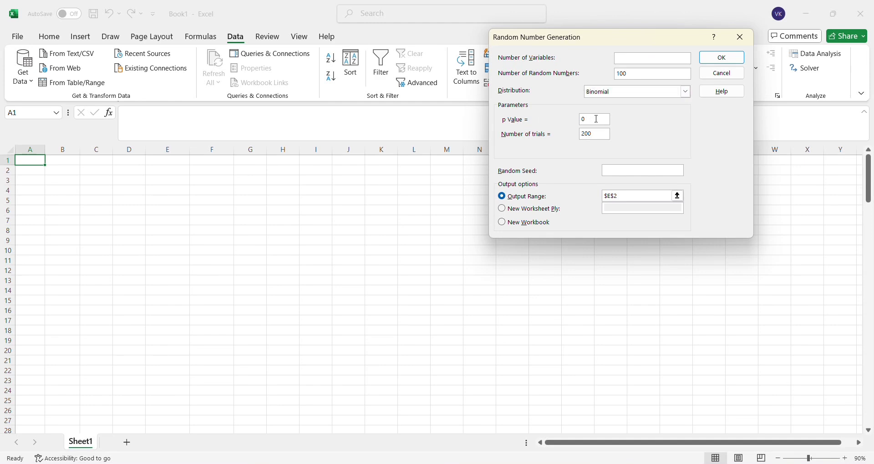
{"action": "key", "text": "BackSpace"}
{"action": "type", "text": "0"}
{"action": "left_click", "coordinate": [602, 135]}
- Set the output range to C2 and generate the 100 binomial random numbers
{"action": "left_click", "coordinate": [627, 199]}
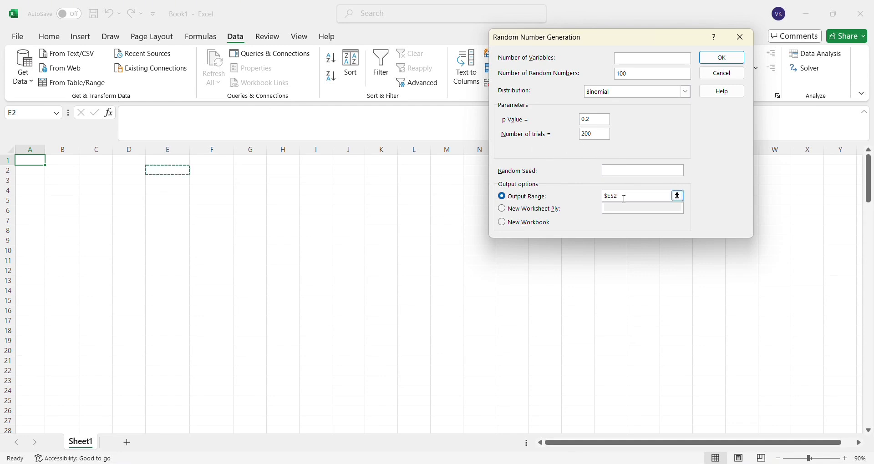
{"action": "key", "text": "BackSpace"}
{"action": "key", "text": "BackSpace"}
{"action": "key", "text": "BackSpace"}
{"action": "key", "text": "BackSpace"}
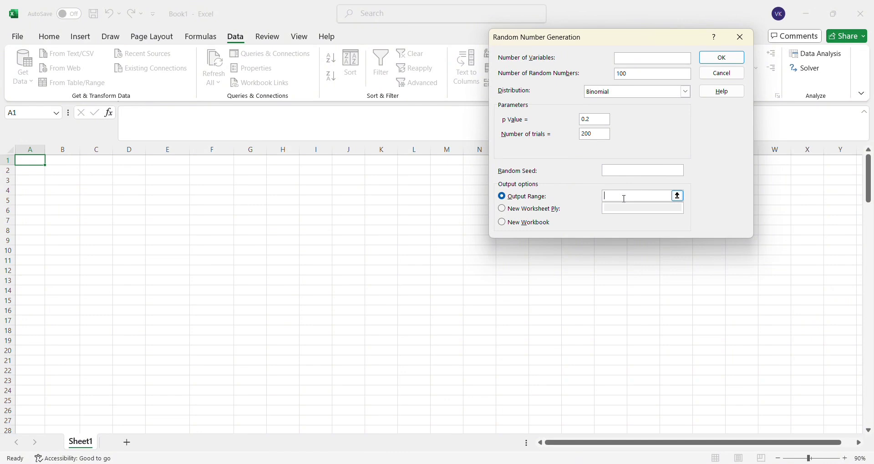
{"action": "type", "text": "c2"}
{"action": "left_click", "coordinate": [718, 59]}
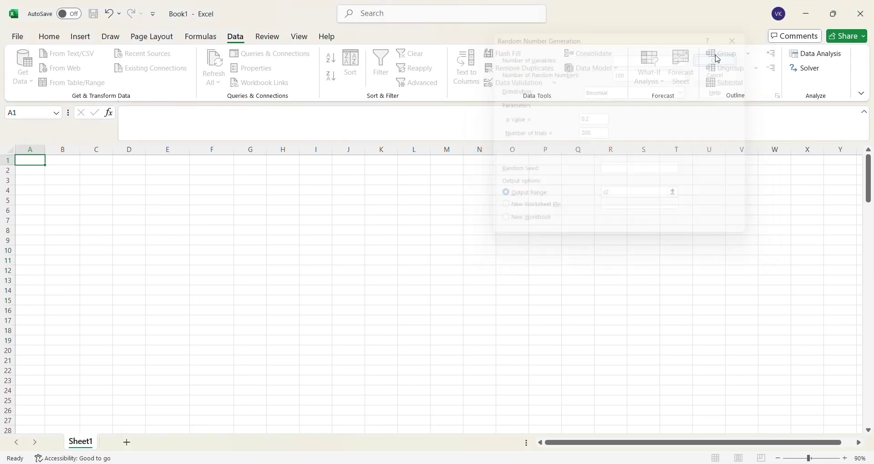
{"action": "left_click", "coordinate": [311, 210]}
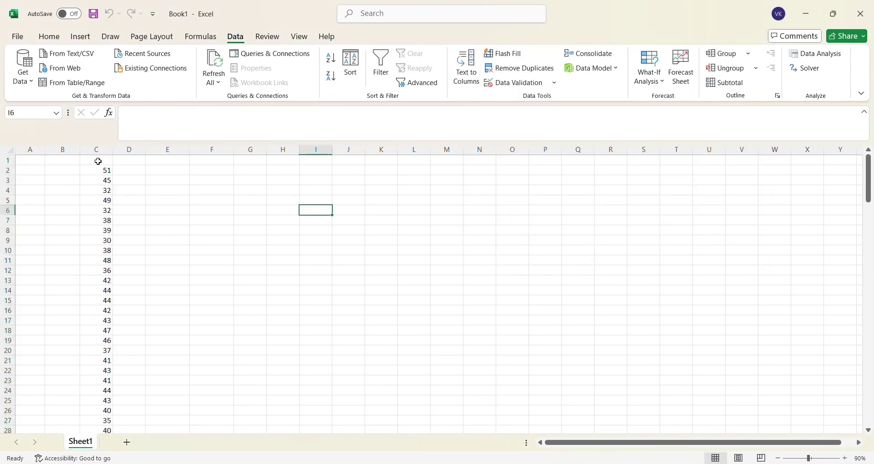
- Enter the header "Un resolved tickets" in cell C1 above the random numbers
{"action": "left_click", "coordinate": [98, 161]}
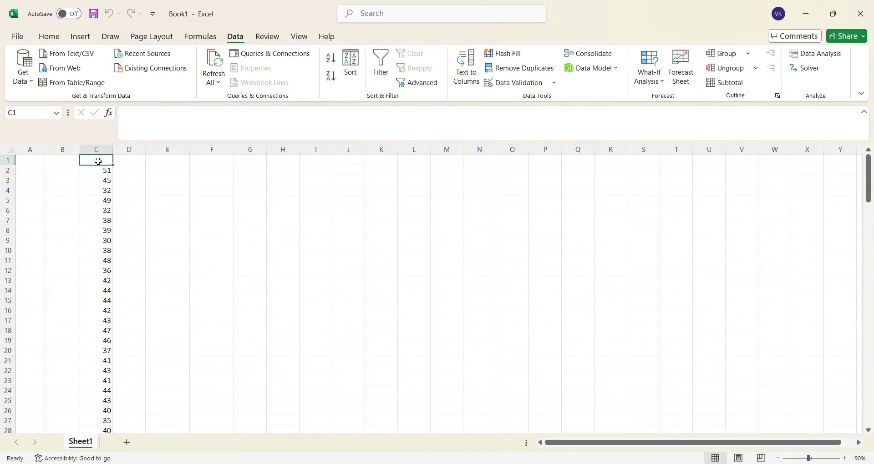
{"action": "type", "text": "Un"}
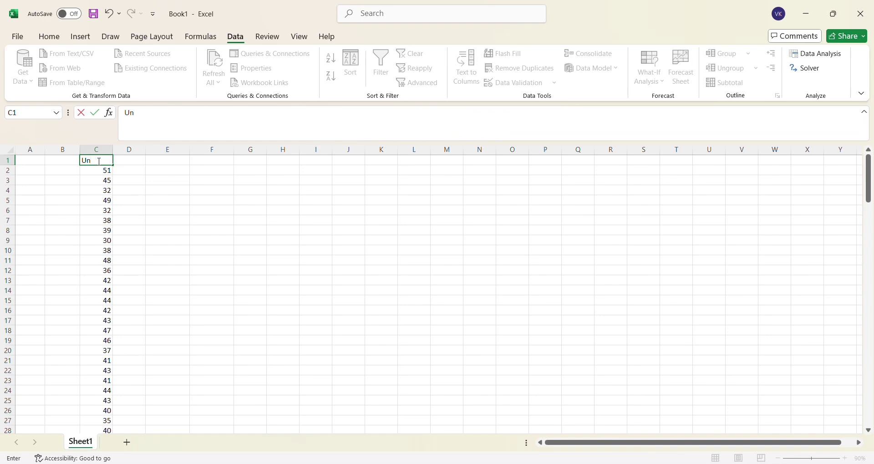
{"action": "type", "text": " resolved ticke"}
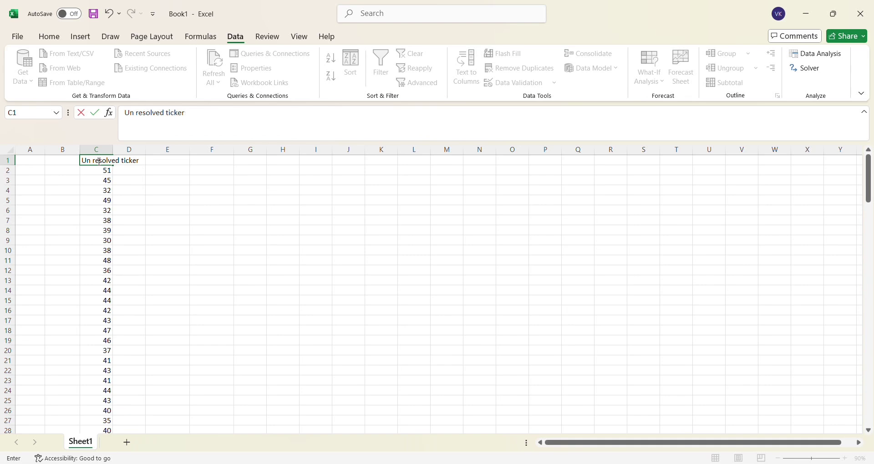
{"action": "type", "text": "ts"}
{"action": "key", "text": "Return"}
- Enter the header "No of tickets" in cell B1
{"action": "key", "text": "Up"}
{"action": "key", "text": "Left"}
{"action": "type", "text": "No o"}
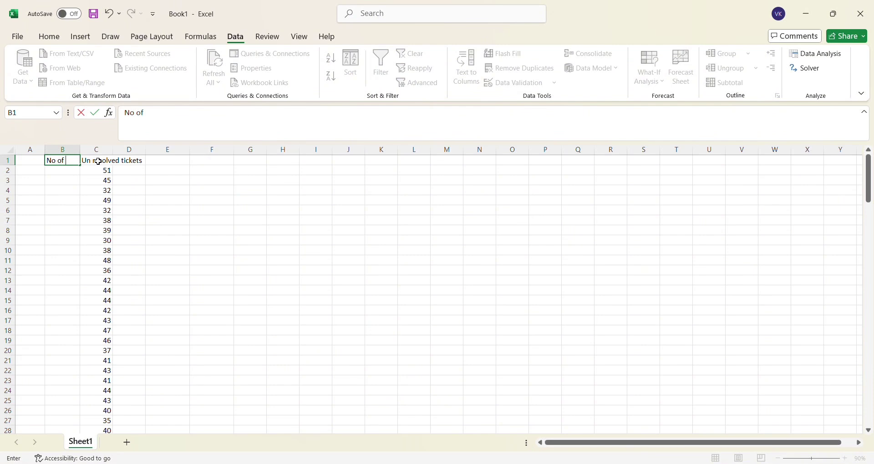
{"action": "type", "text": "f tickets"}
{"action": "key", "text": "Return"}
- Enter 200 in B2 and copy it down column B to row 101, alongside the random numbers
{"action": "type", "text": "200"}
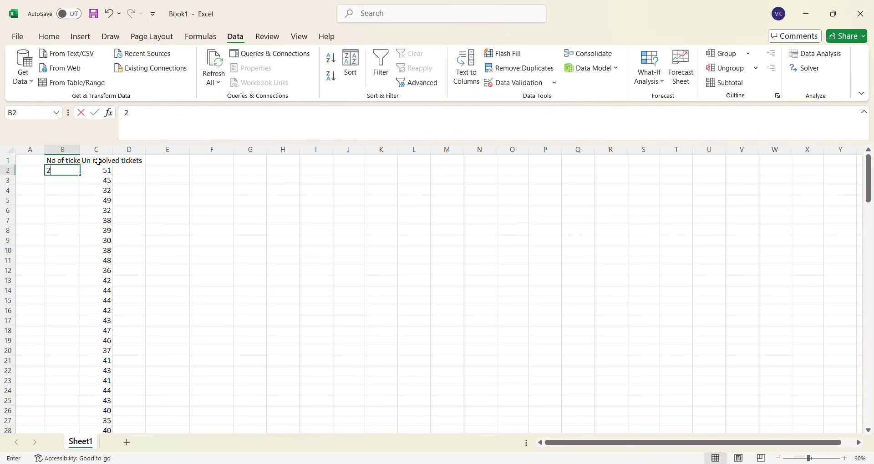
{"action": "key", "text": "ctrl+Return"}
{"action": "key", "text": "Down"}
{"action": "key", "text": "Right"}
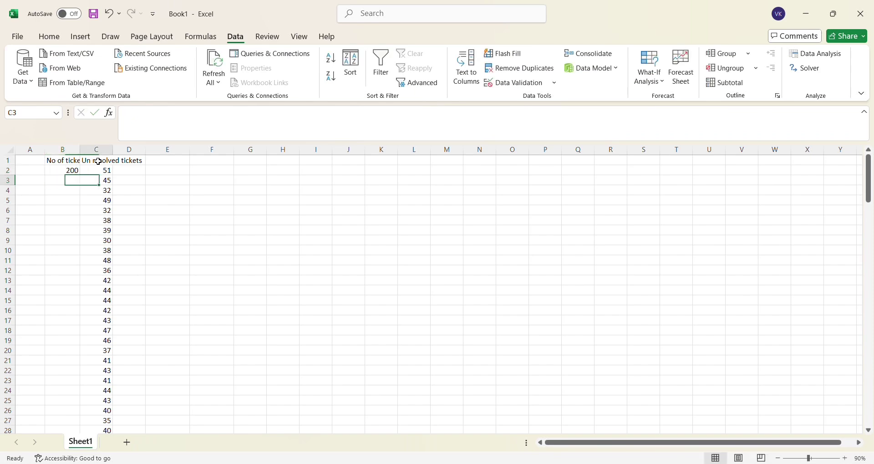
{"action": "key", "text": "Up"}
{"action": "key", "text": "Left"}
{"action": "key", "text": "ctrl+c"}
{"action": "key", "text": "Right"}
{"action": "key", "text": "ctrl+Down"}
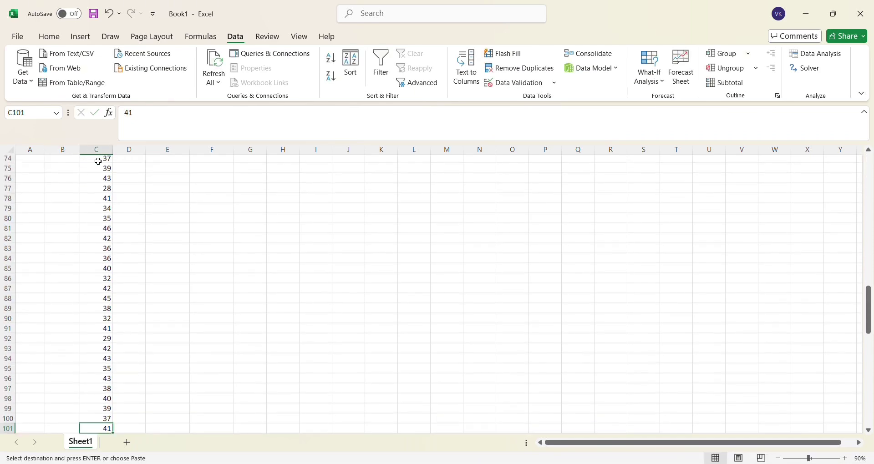
{"action": "key", "text": "Left"}
{"action": "key", "text": "ctrl+shift+Up"}
{"action": "key", "text": "ctrl+v"}
{"action": "key", "text": "ctrl+Up"}
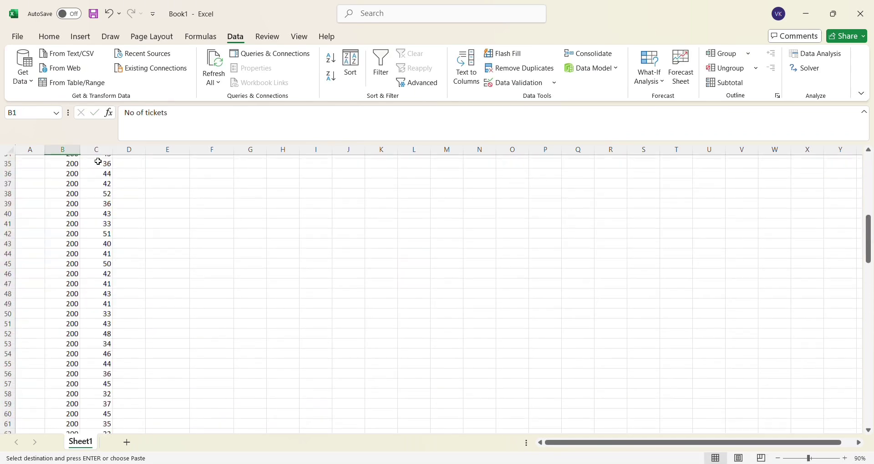
- Autofit the widths of columns B and C to their headers
{"action": "double_click", "coordinate": [80, 149]}
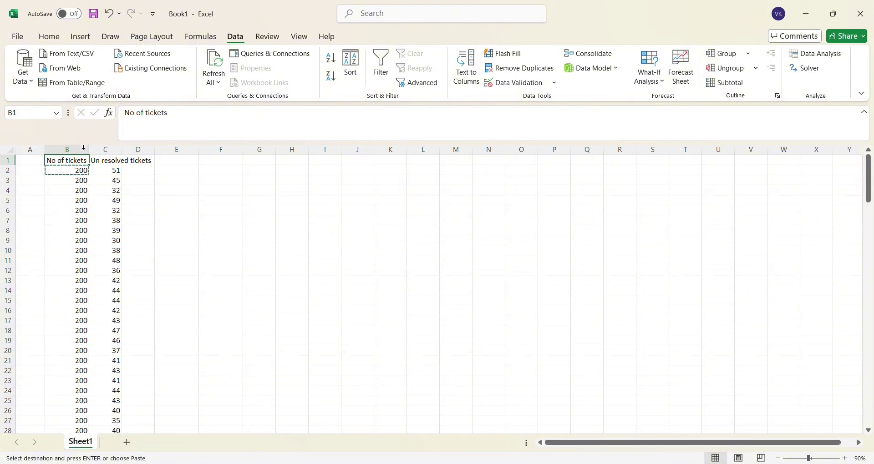
{"action": "double_click", "coordinate": [122, 149]}
{"action": "double_click", "coordinate": [122, 149]}
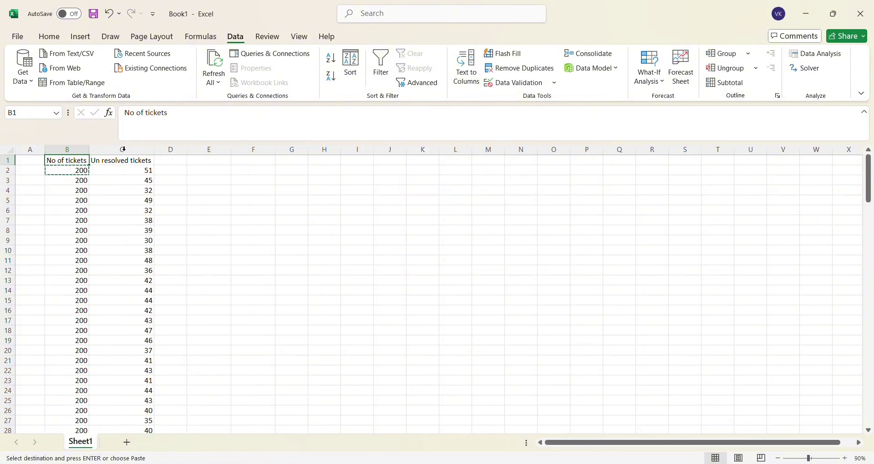
- Enter the formula =C2/B2 in cell D2 to compute the proportion of unresolved tickets
{"action": "key", "text": "Down"}
{"action": "key", "text": "Down"}
{"action": "key", "text": "Right"}
{"action": "key", "text": "Right"}
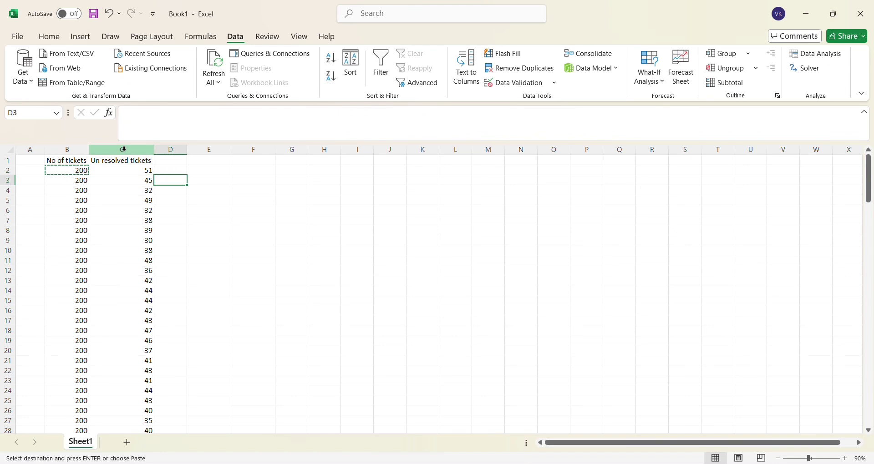
{"action": "key", "text": "Up"}
{"action": "key", "text": "Up"}
{"action": "key", "text": "Down"}
{"action": "type", "text": "="}
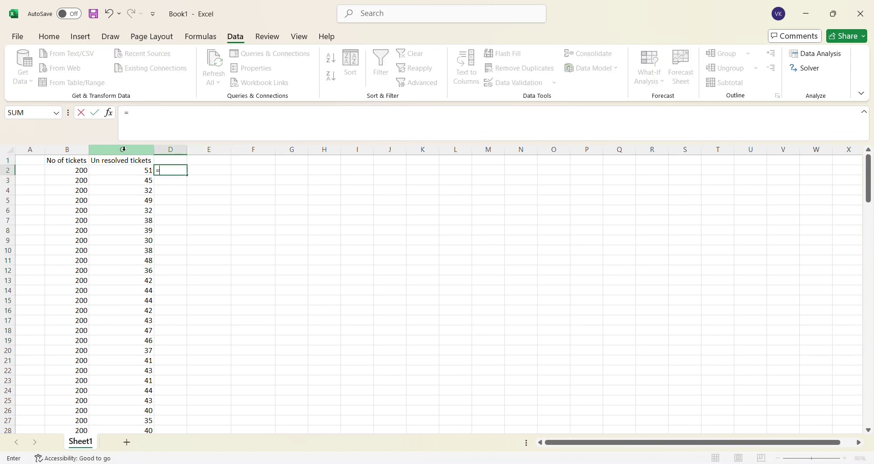
{"action": "key", "text": "Left"}
{"action": "type", "text": "/"}
{"action": "key", "text": "Left"}
{"action": "key", "text": "Left"}
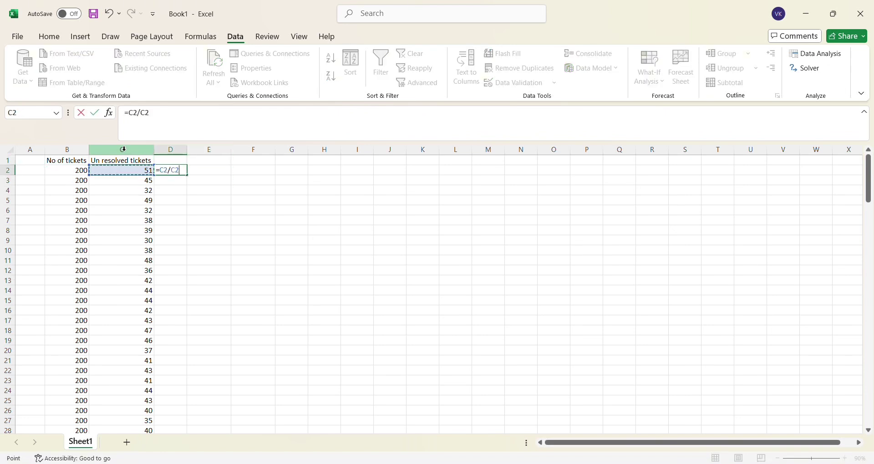
{"action": "key", "text": "Return"}
- Copy the proportion formula from D2 down column D to row 101
{"action": "key", "text": "Up"}
{"action": "key", "text": "ctrl+c"}
{"action": "key", "text": "Left"}
{"action": "key", "text": "ctrl+Down"}
{"action": "key", "text": "Right"}
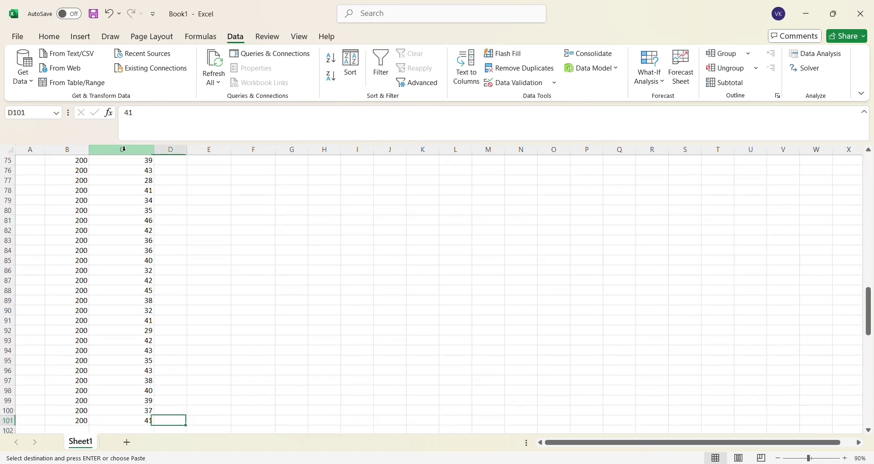
{"action": "key", "text": "ctrl+shift+Up"}
{"action": "key", "text": "ctrl+v"}
- Calculate the mean proportion in cell D103 with =AVERAGE(D2:D101)
{"action": "key", "text": "Down"}
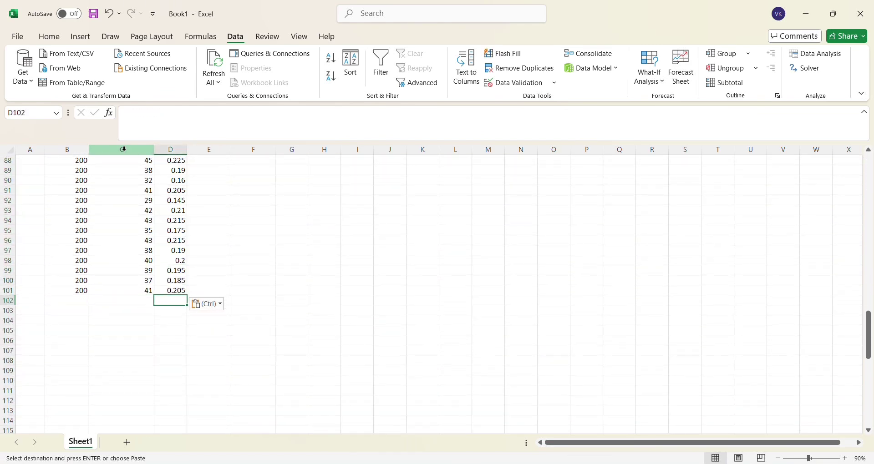
{"action": "key", "text": "Down"}
{"action": "type", "text": "="}
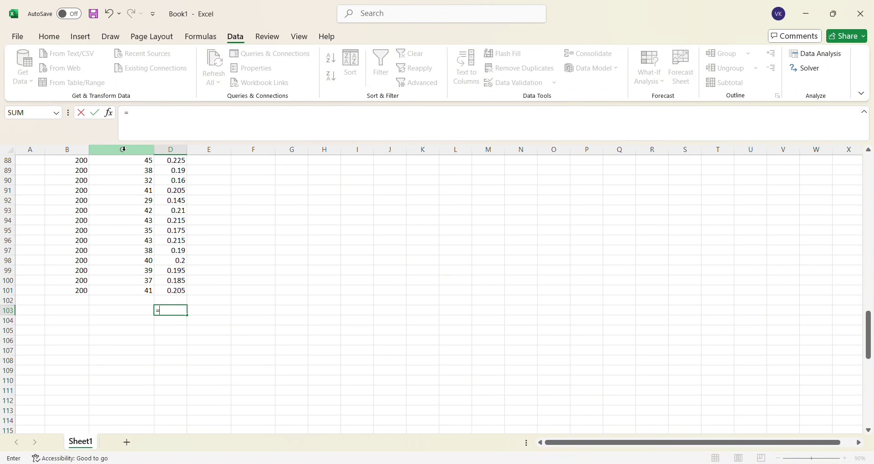
{"action": "type", "text": "av"}
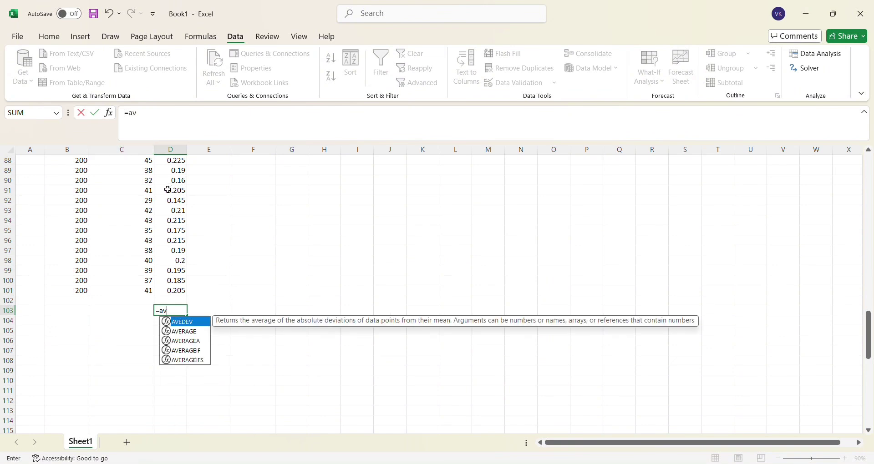
{"action": "left_click", "coordinate": [183, 336]}
{"action": "double_click", "coordinate": [183, 335]}
{"action": "left_click", "coordinate": [177, 290]}
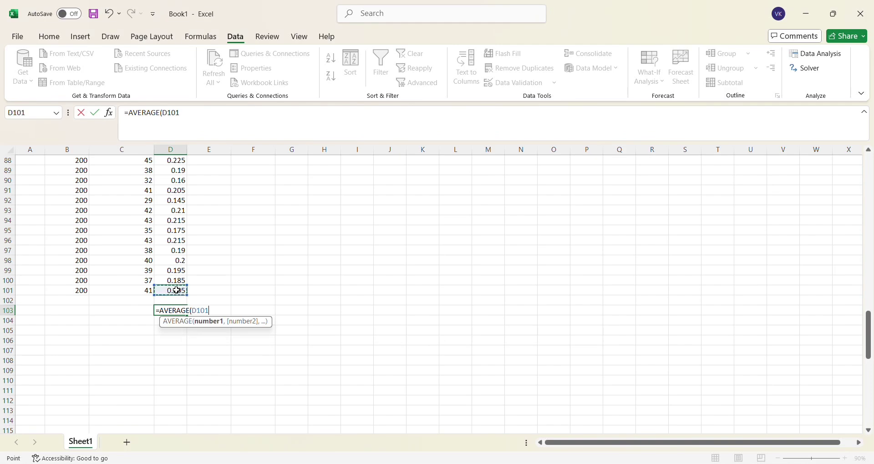
{"action": "key", "text": "ctrl+shift+Up"}
{"action": "key", "text": "Return"}
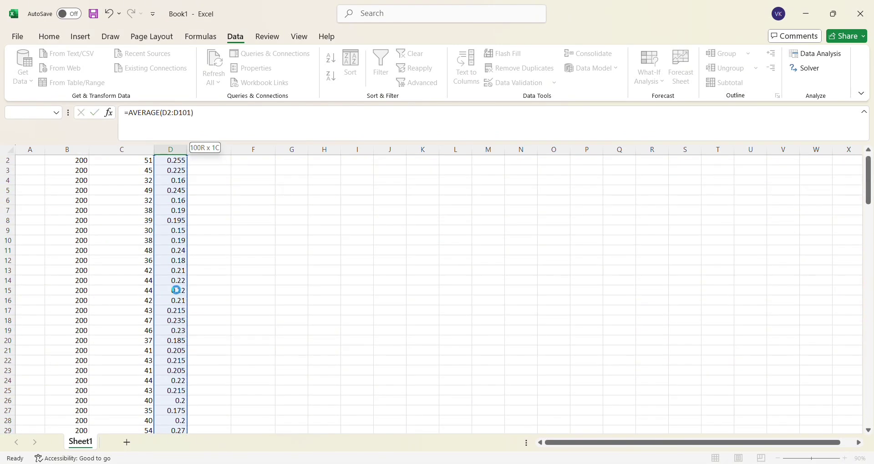
- Review the ticket columns, the row proportions in column D and their average in D103
{"action": "key", "text": "Up"}
{"action": "key", "text": "Left"}
{"action": "key", "text": "Left"}
{"action": "key", "text": "Left"}
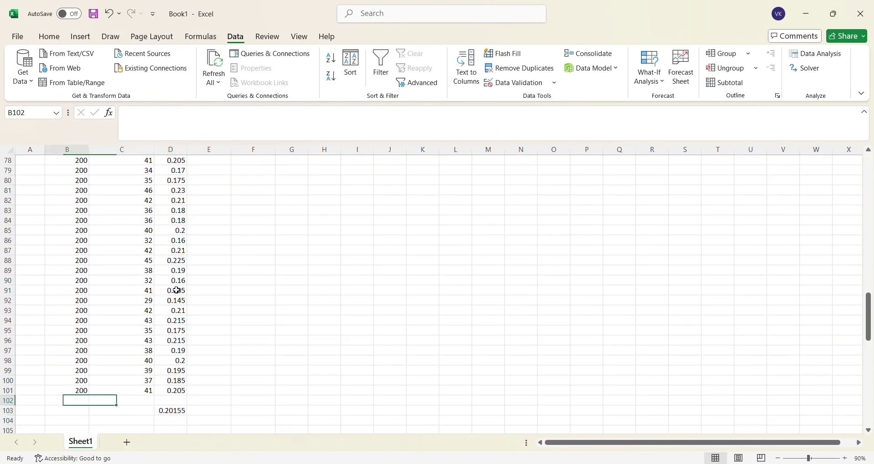
{"action": "key", "text": "Up"}
{"action": "key", "text": "Right"}
{"action": "key", "text": "Up"}
{"action": "key", "text": "ctrl+Up"}
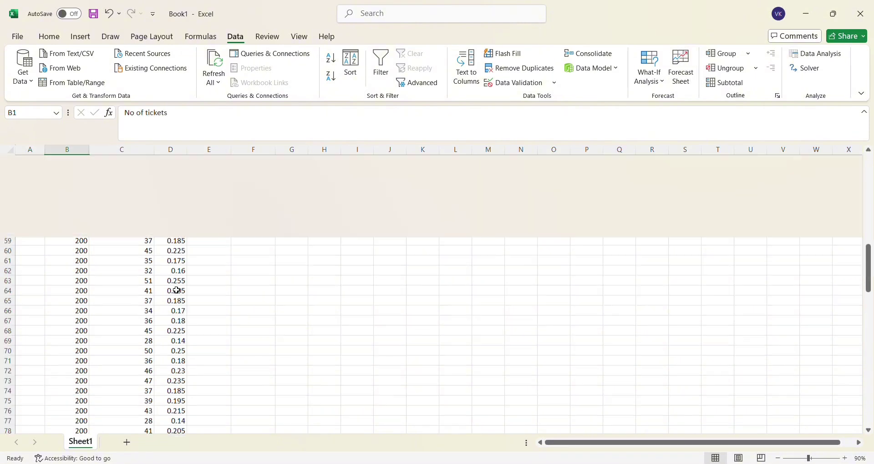
{"action": "key", "text": "Down"}
{"action": "key", "text": "Right"}
{"action": "key", "text": "Left"}
{"action": "key", "text": "Left"}
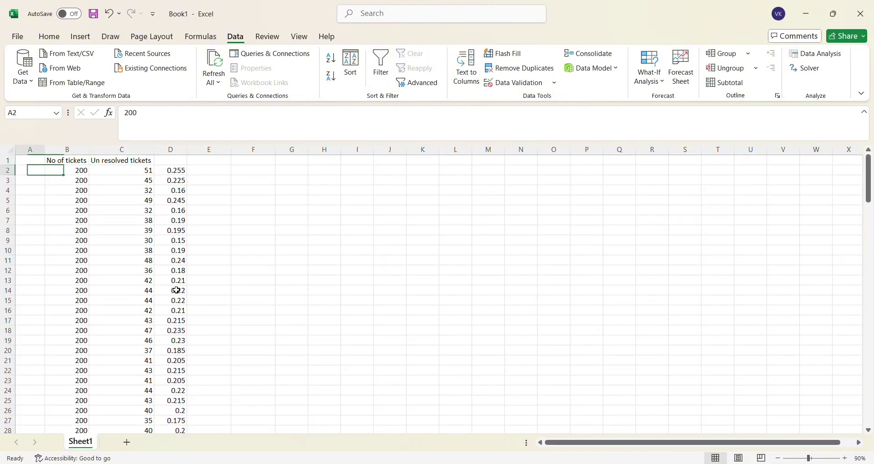
{"action": "key", "text": "Right"}
{"action": "key", "text": "Right"}
{"action": "key", "text": "Left"}
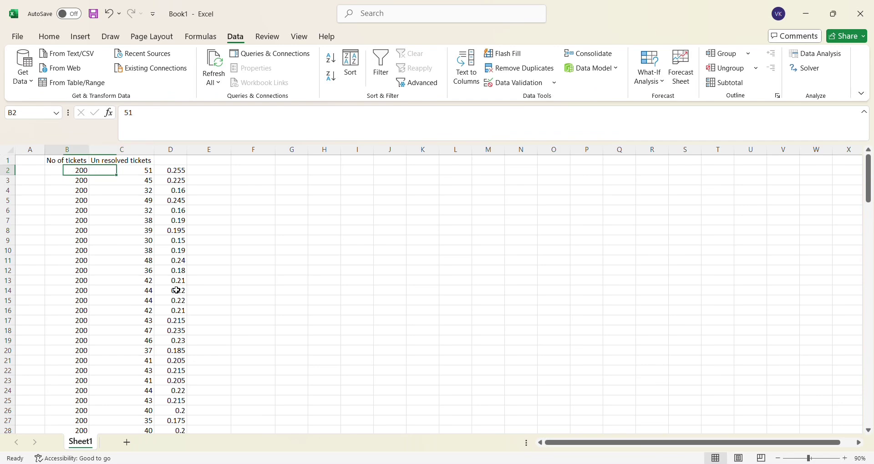
{"action": "key", "text": "Right"}
{"action": "key", "text": "Down"}
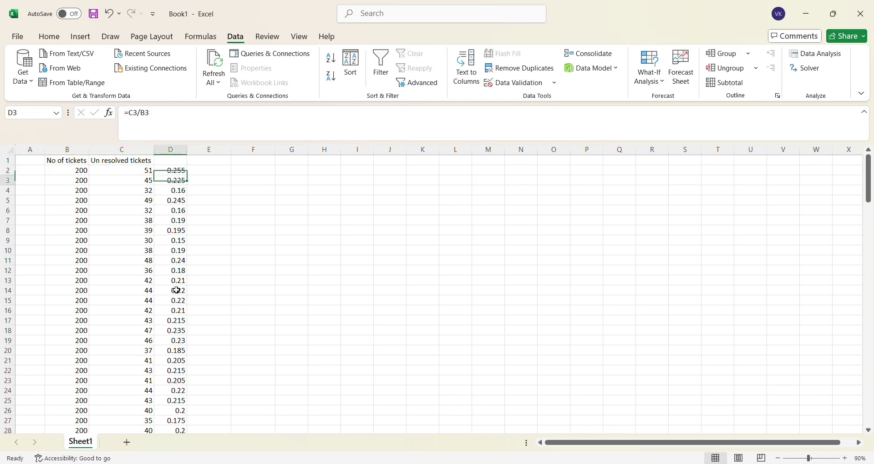
{"action": "key", "text": "ctrl+Down"}
{"action": "key", "text": "Down"}
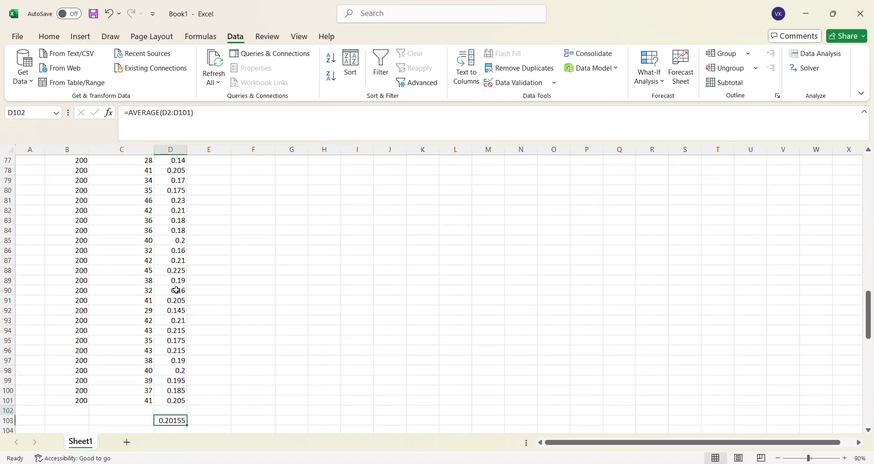
{"action": "key", "text": "Up"}
{"action": "key", "text": "ctrl+Up"}
{"action": "key", "text": "Up"}
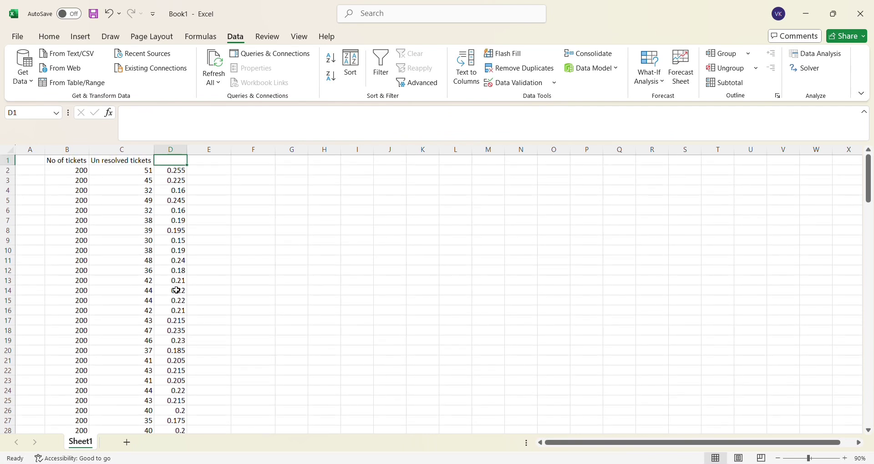
- Examine the column headings for the number of tickets and unresolved tickets in row 1
{"action": "key", "text": "Left"}
{"action": "key", "text": "Left"}
{"action": "key", "text": "Left"}
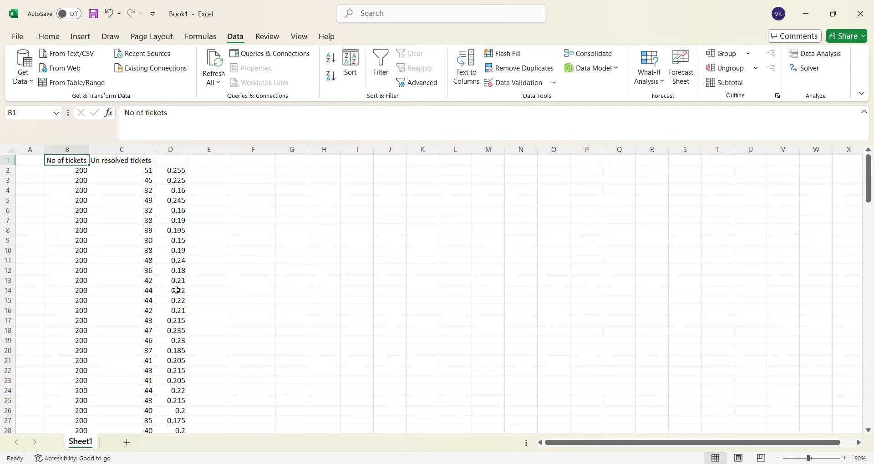
{"action": "key", "text": "Right"}
{"action": "key", "text": "Right"}
{"action": "key", "text": "Right"}
{"action": "key", "text": "Right"}
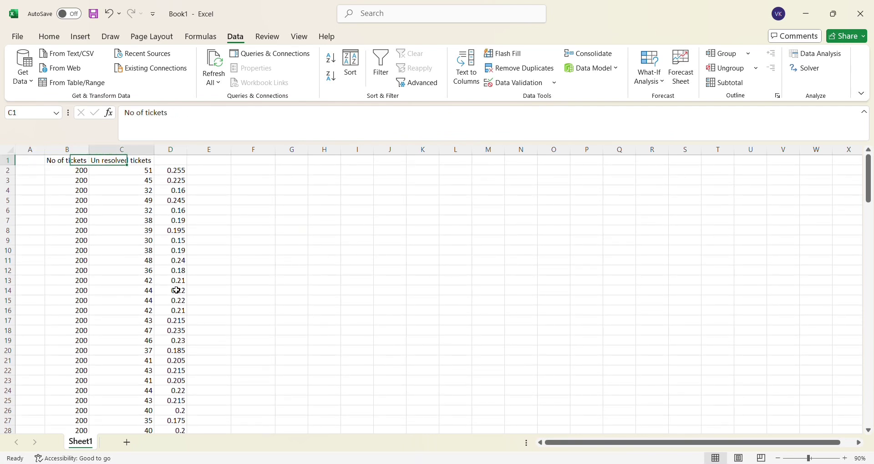
{"action": "key", "text": "Left"}
{"action": "key", "text": "Left"}
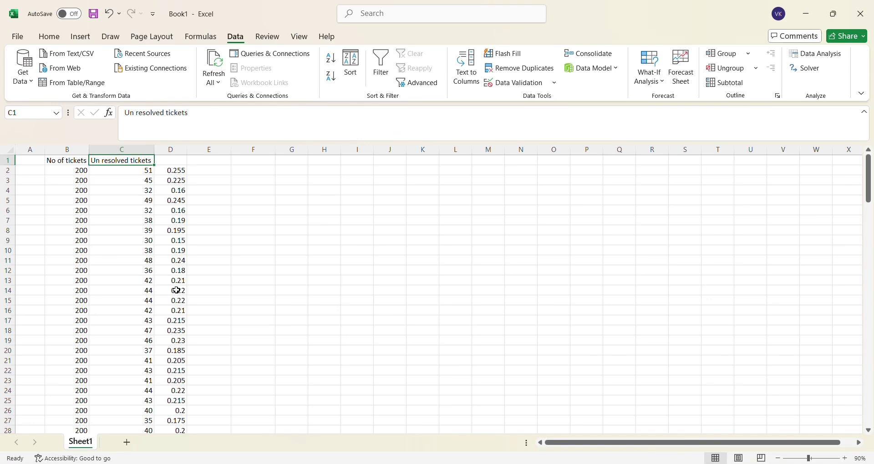
{"action": "key", "text": "Left"}
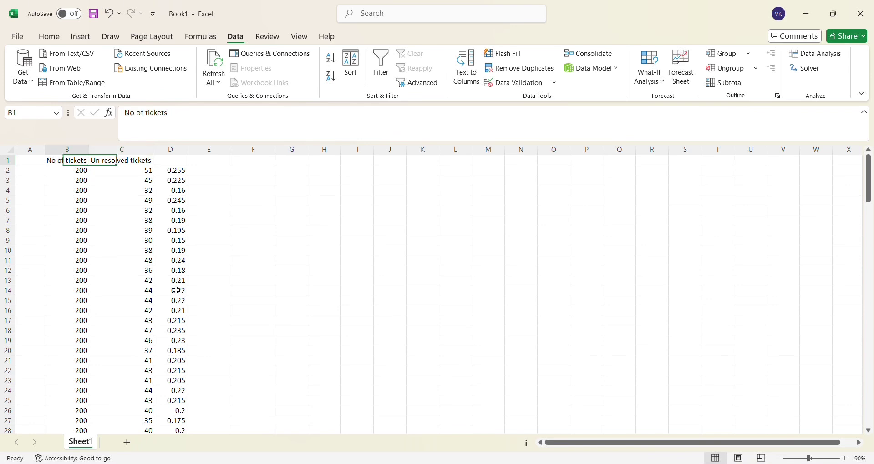
- Examine the first sample in row 2, comparing its ticket count in B2 with its unresolved tickets in C2
{"action": "key", "text": "Left"}
{"action": "key", "text": "Down"}
{"action": "key", "text": "Right"}
{"action": "key", "text": "Right"}
{"action": "key", "text": "Left"}
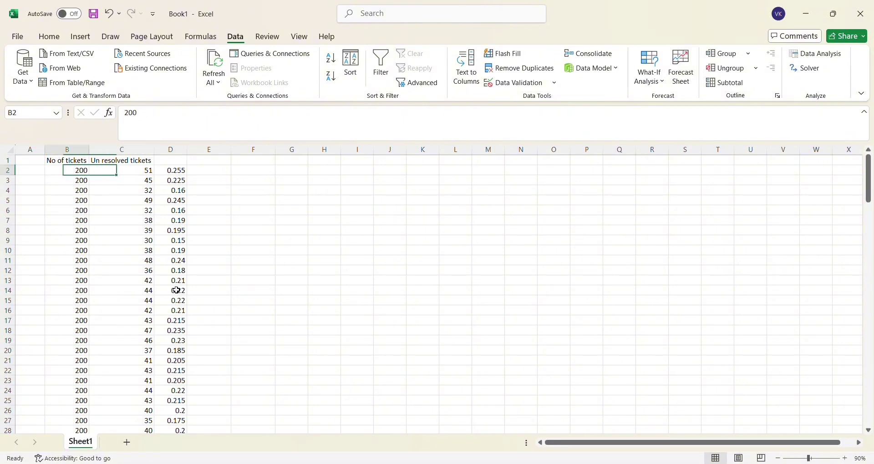
{"action": "key", "text": "Up"}
{"action": "key", "text": "Left"}
{"action": "key", "text": "Down"}
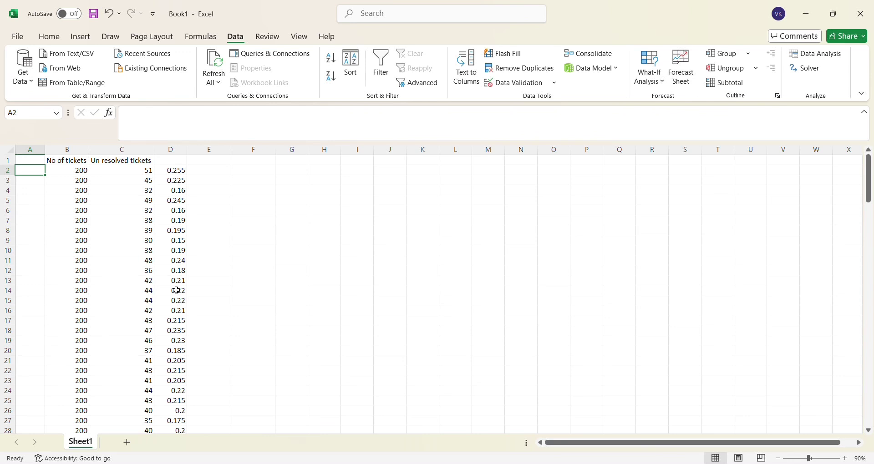
{"action": "key", "text": "Right"}
{"action": "key", "text": "Right"}
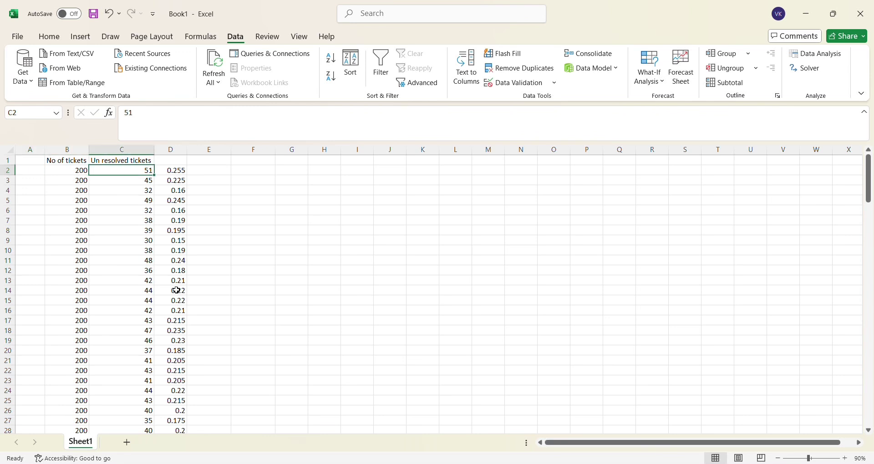
{"action": "key", "text": "Left"}
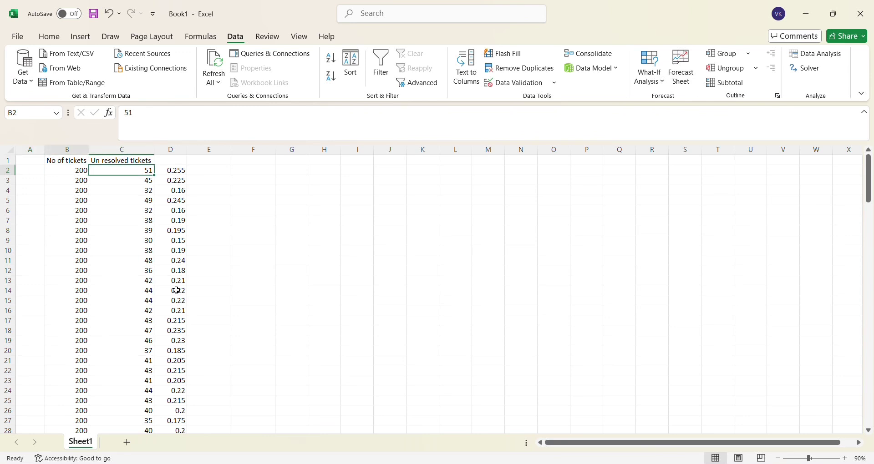
{"action": "key", "text": "shift+Right"}
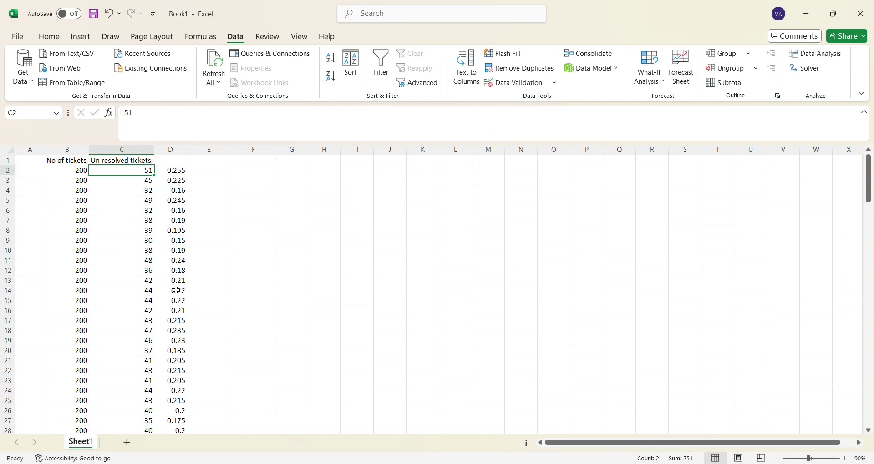